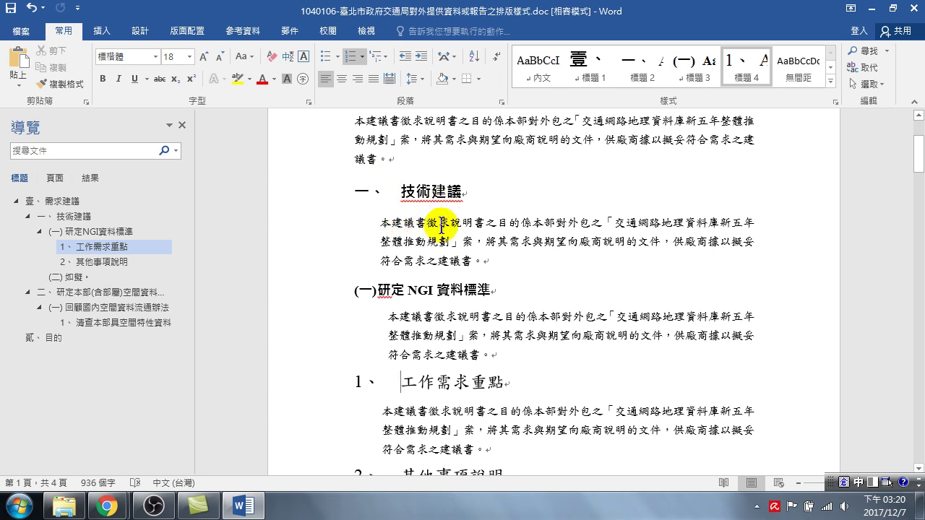
Step: Scroll to the top and put the cursor in the 壹、需求建議 heading, including its 壹、 number
scroll(427, 210, "up", 3)
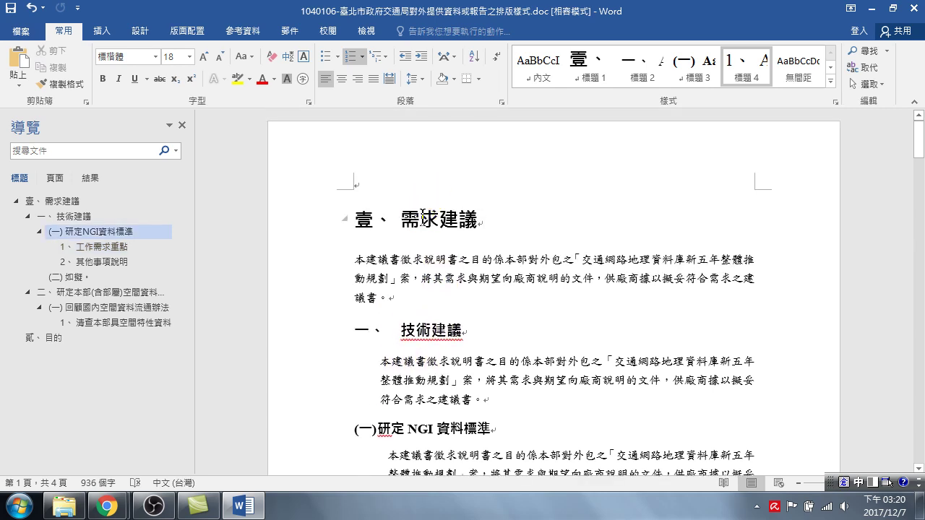
left_click(413, 215)
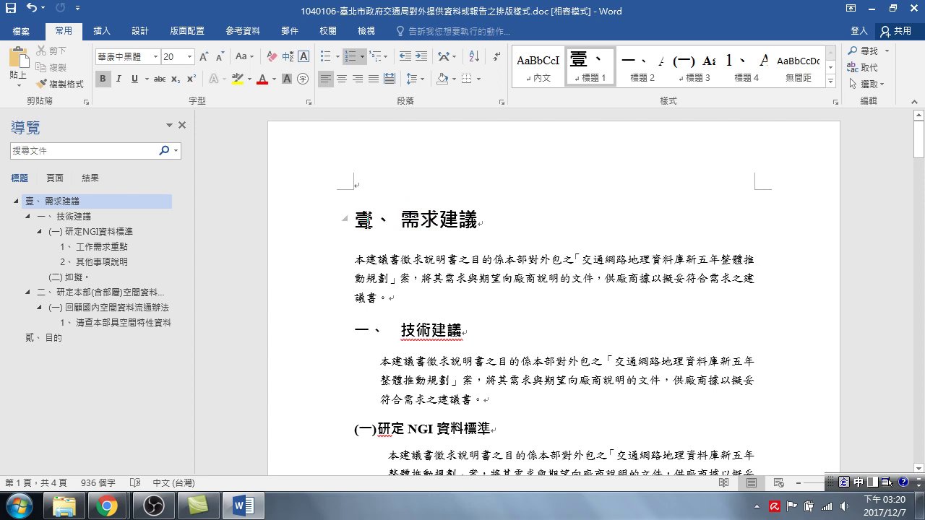
left_click(372, 217)
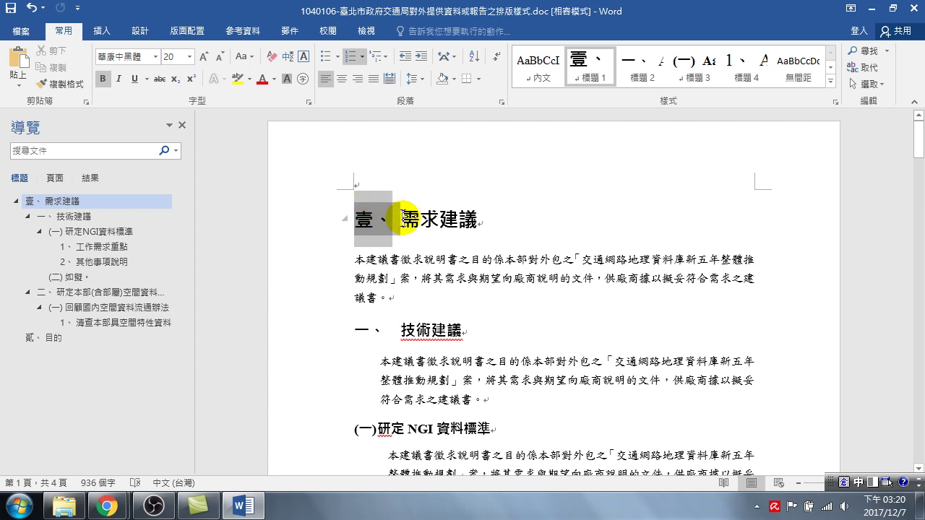
left_click(421, 220)
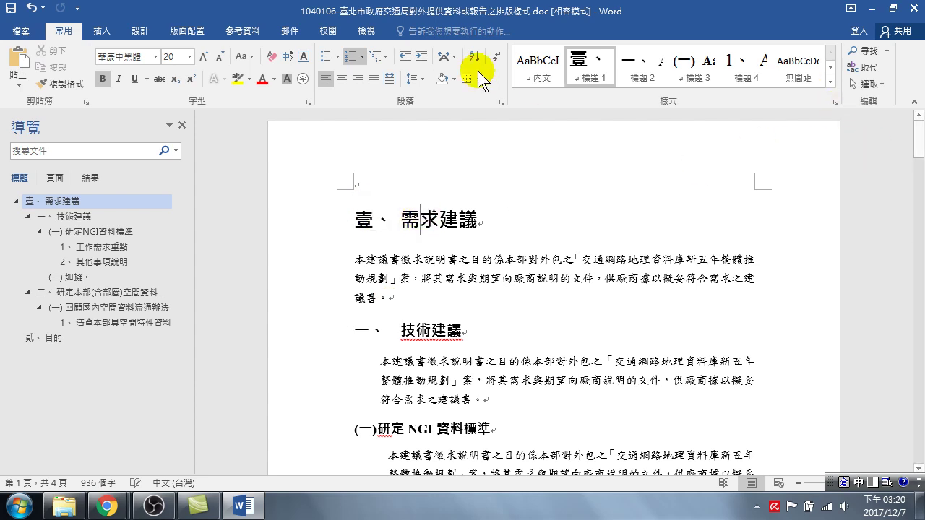
Step: Turn on 尺規 (Ruler) from the 檢視 tab and select the heading's 壹、 list number
left_click(365, 32)
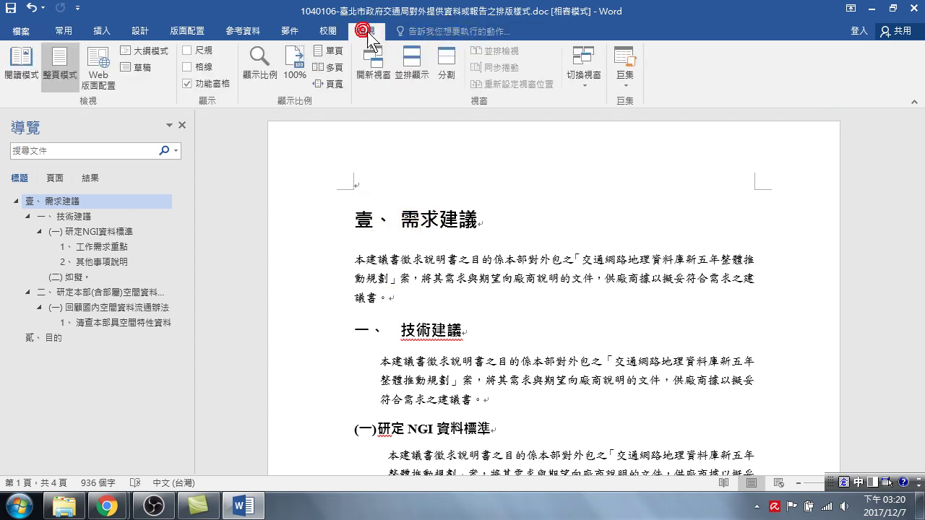
left_click(188, 48)
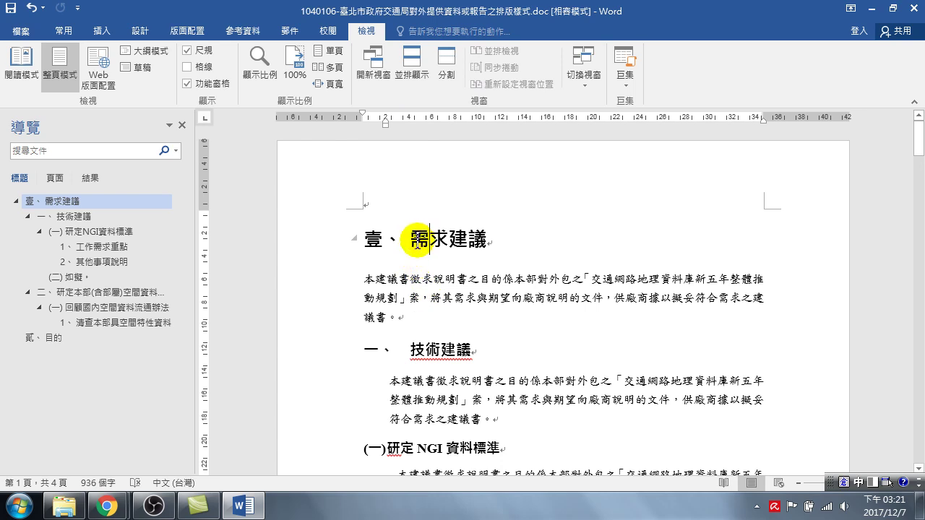
double_click(374, 239)
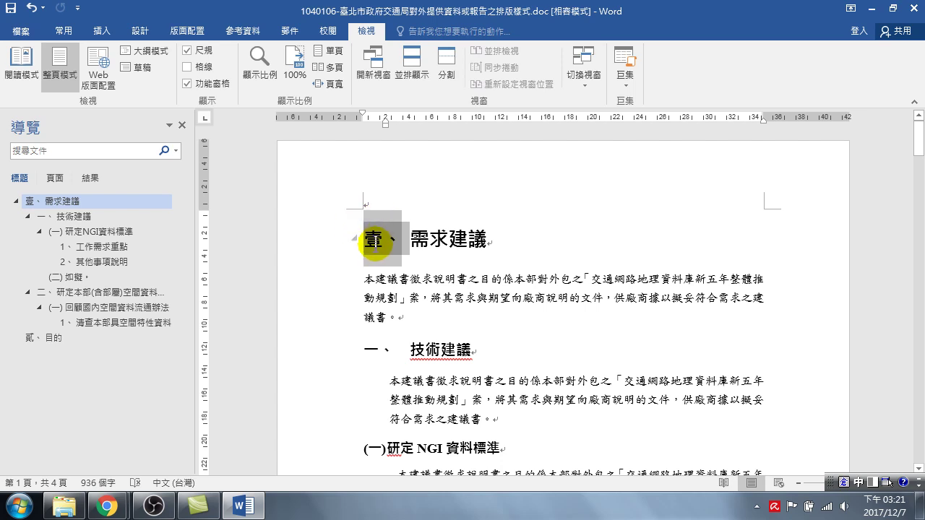
Step: Bring up the right-click menu on the 壹、 list number of the heading
right_click(374, 244)
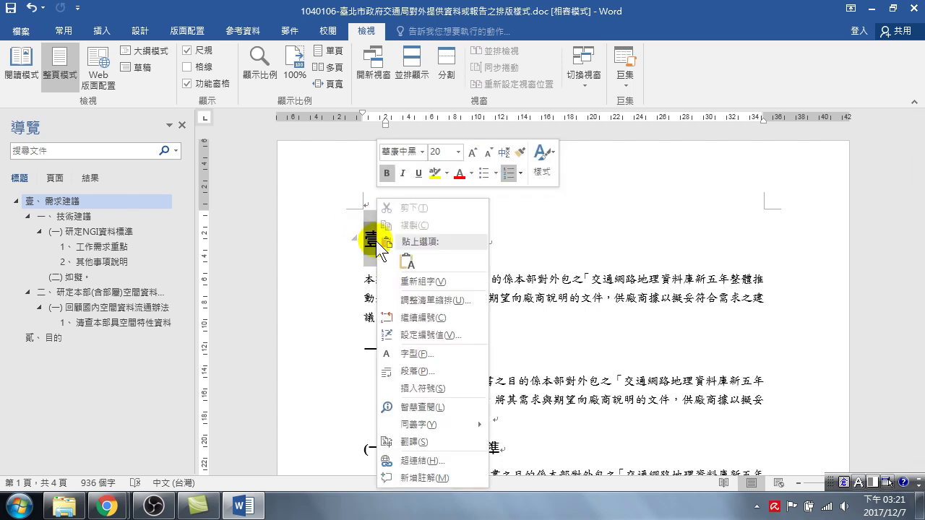
left_click(475, 240)
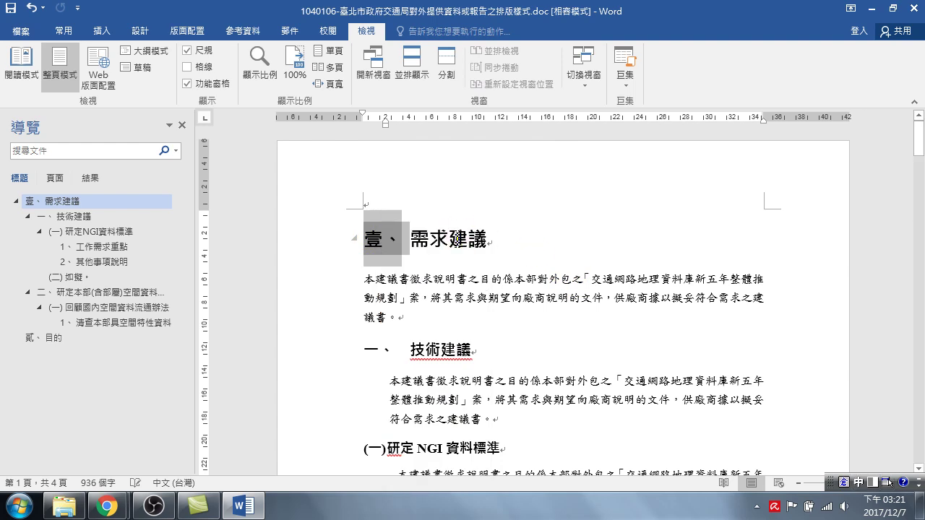
right_click(450, 240)
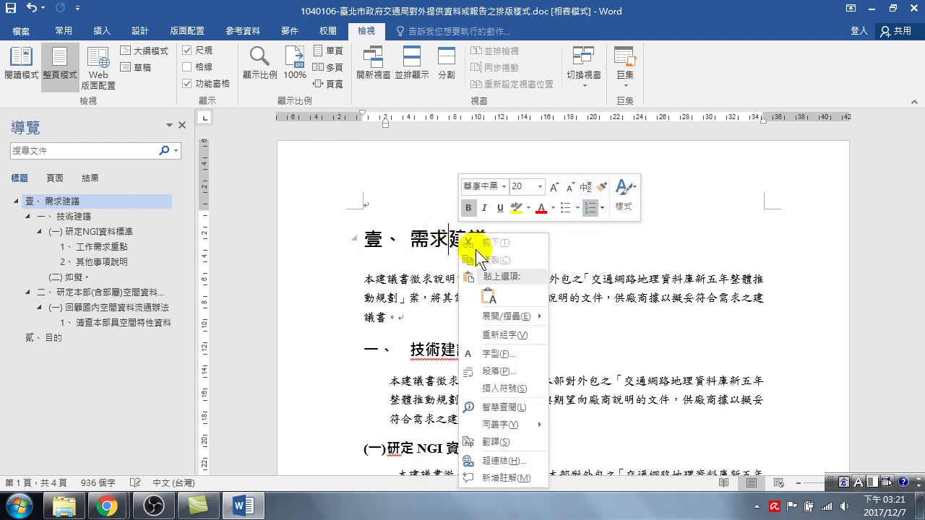
left_click(380, 236)
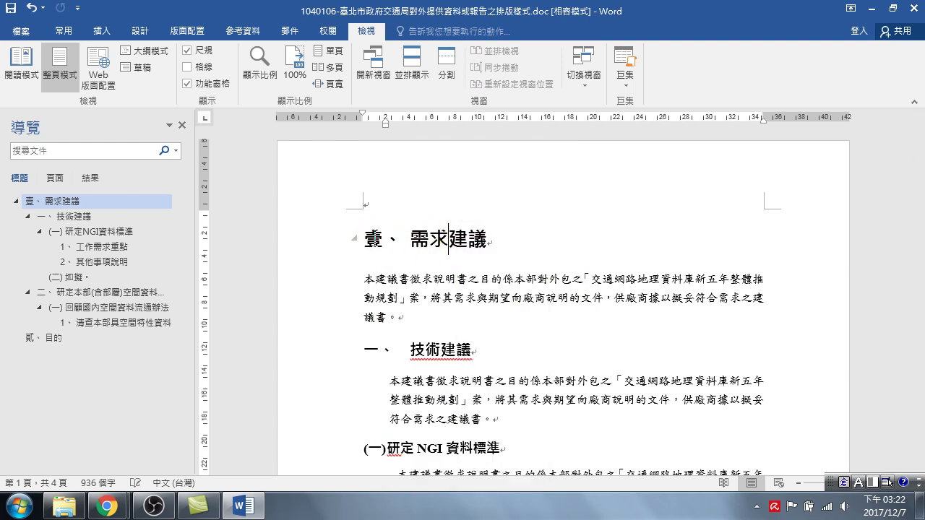
left_click_drag(375, 233, 450, 242)
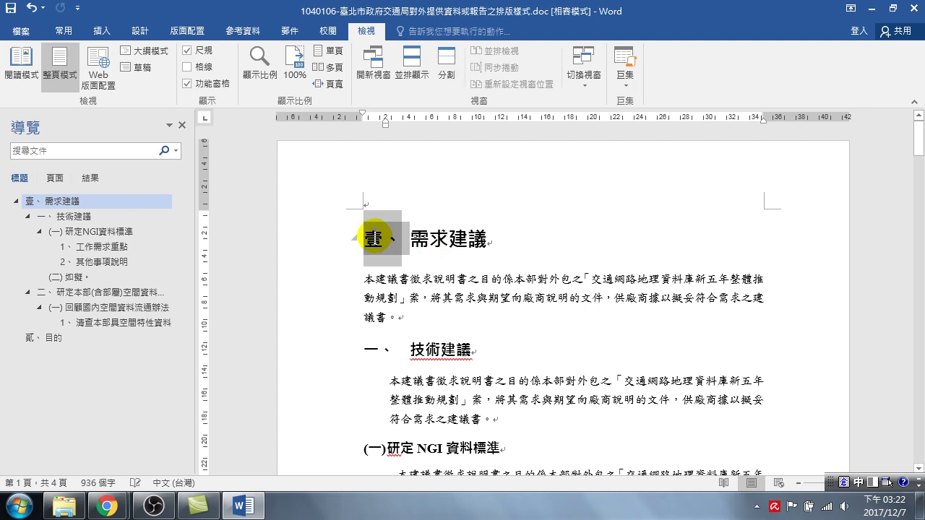
left_click(445, 279)
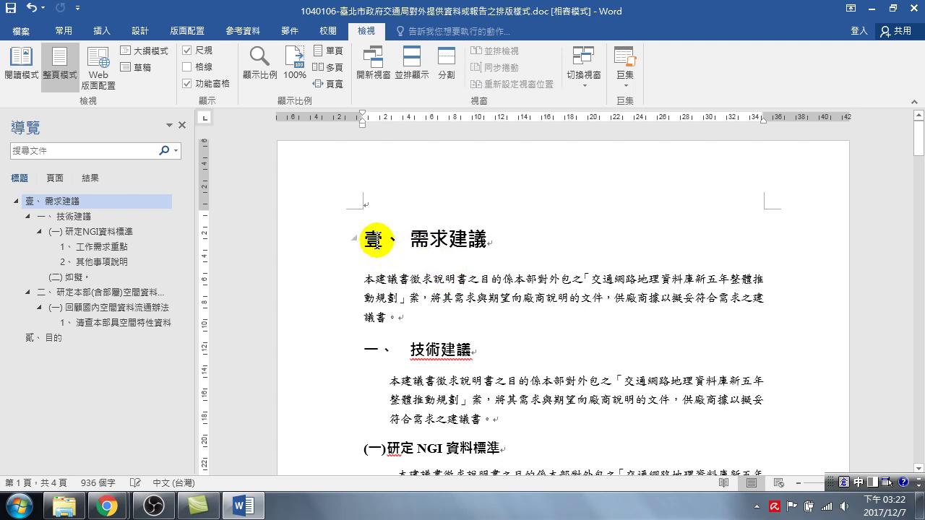
right_click(374, 241)
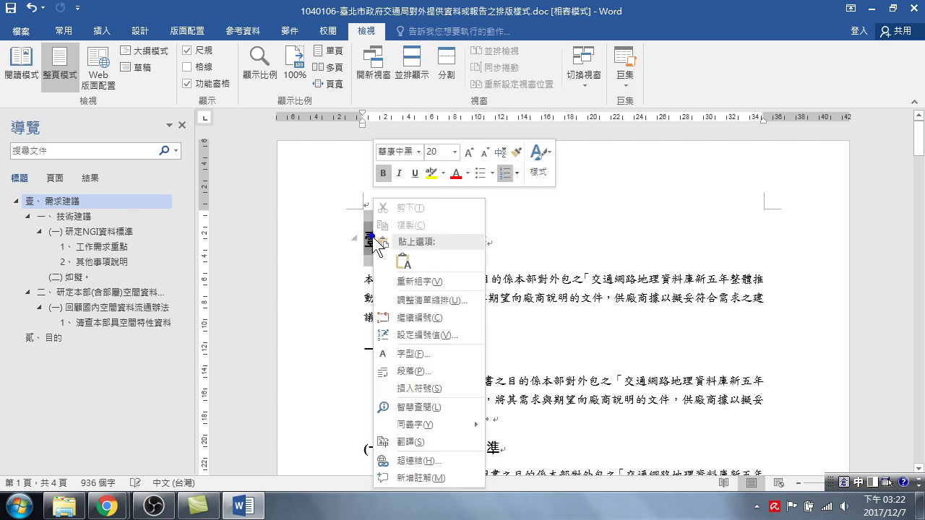
Step: In 調整清單縮排, enable 增加定位停駐點於 at 1.4 公分 and update every 標題 1 heading
left_click(428, 300)
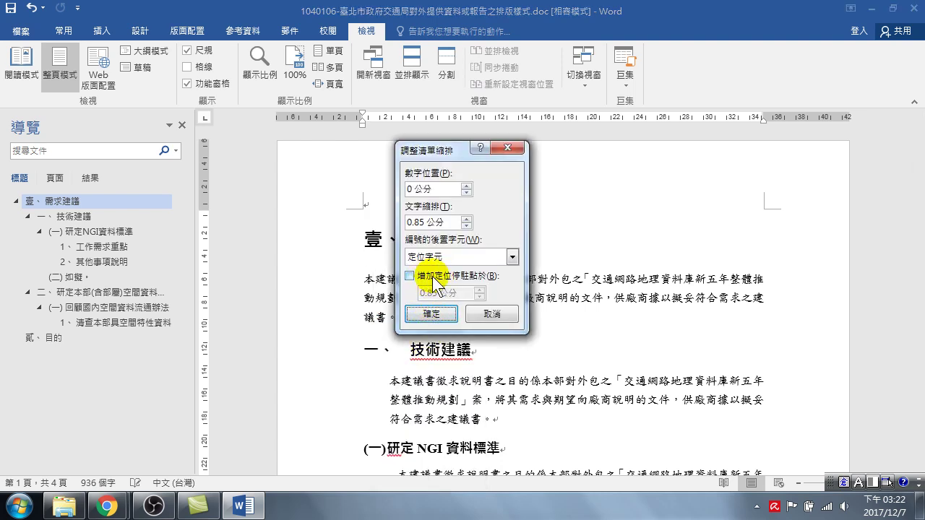
left_click(409, 277)
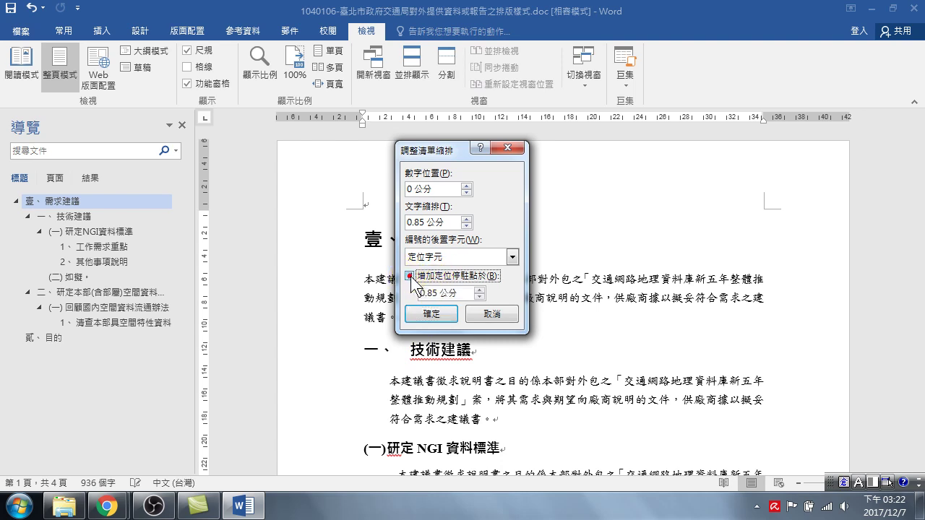
left_click(409, 276)
left_click(410, 276)
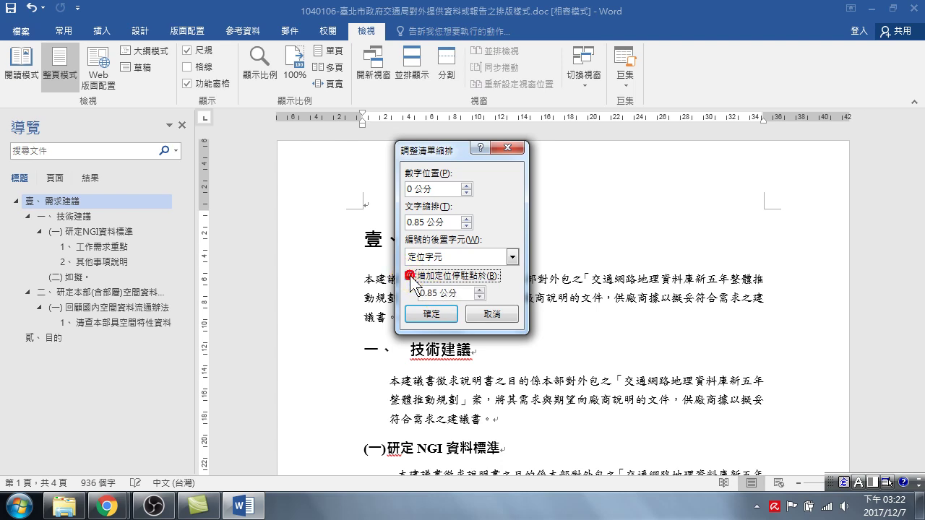
left_click(479, 290)
left_click(479, 289)
left_click(479, 289)
left_click_drag(434, 293, 403, 296)
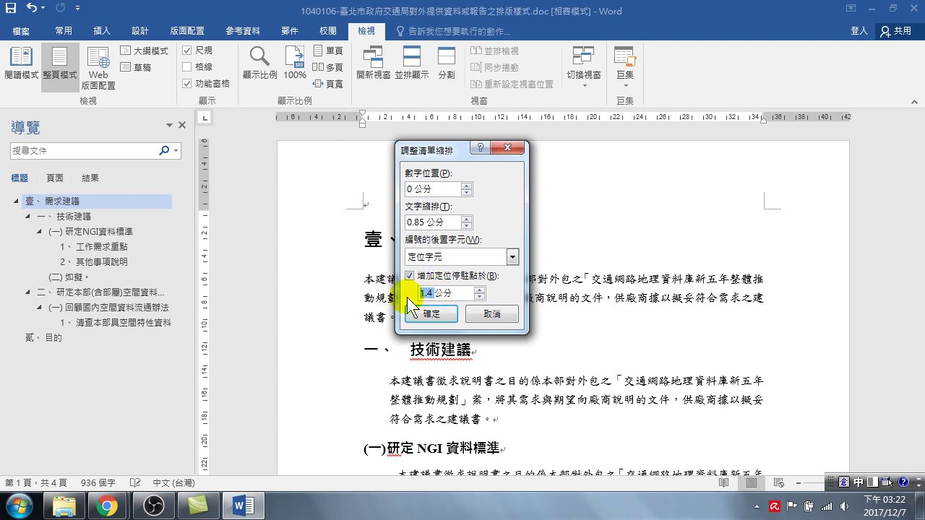
left_click(426, 314)
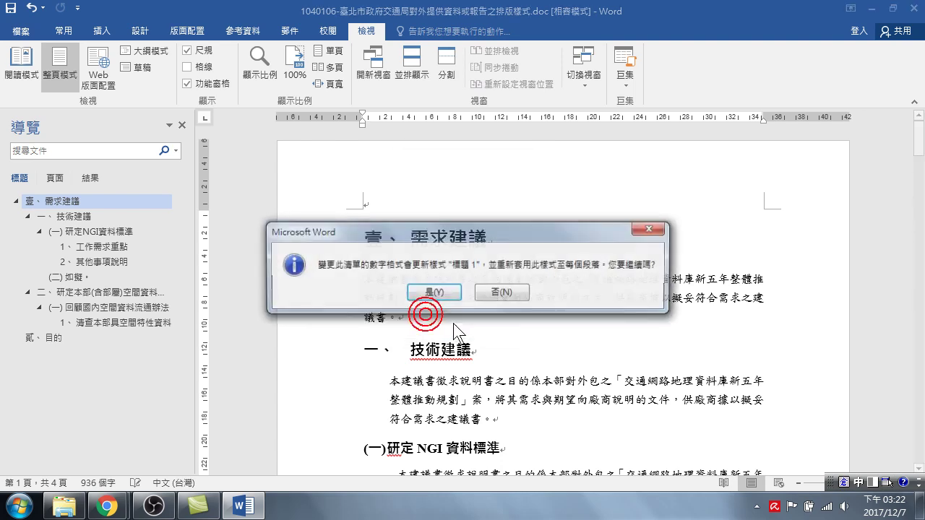
left_click(434, 293)
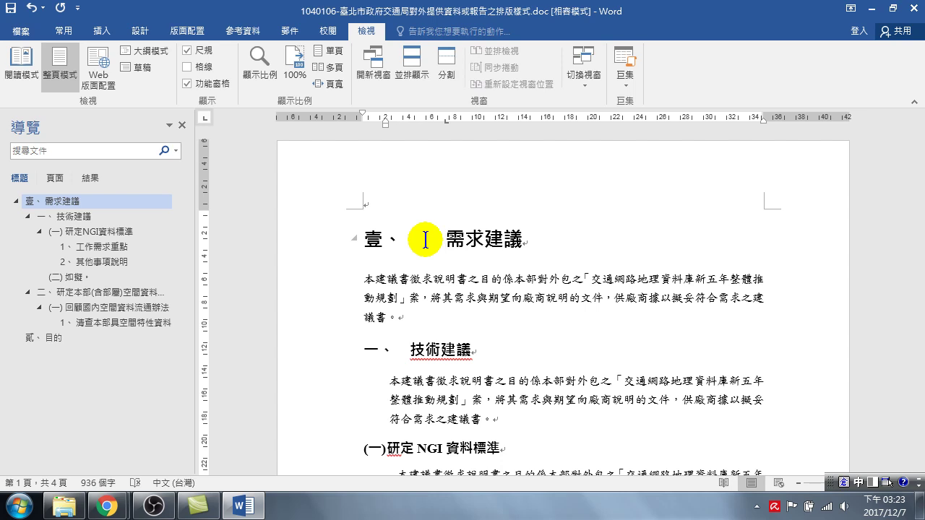
Step: Change the 壹、 tab stop to 0.85 cm in 調整清單縮排 and update the 標題 1 style
right_click(375, 241)
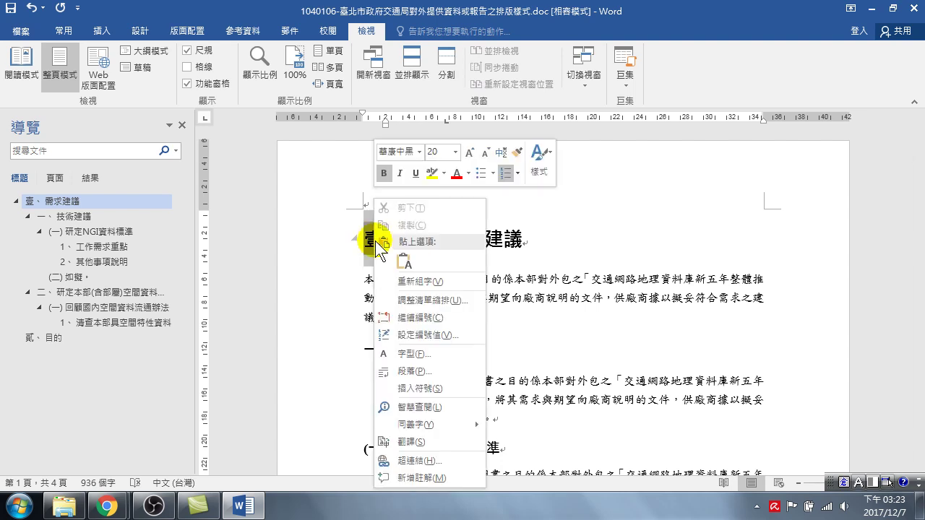
left_click(427, 301)
left_click_drag(427, 292, 406, 296)
type("0.8公分")
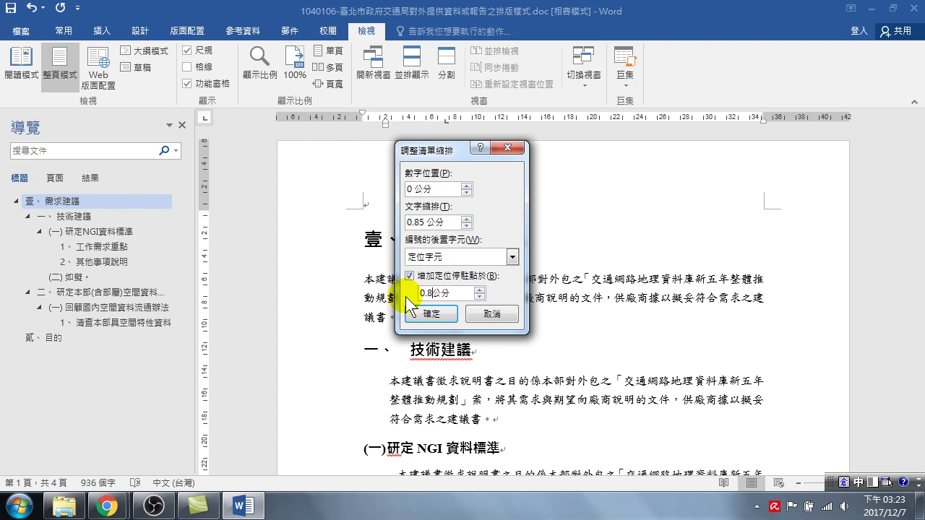
type("5")
left_click(428, 318)
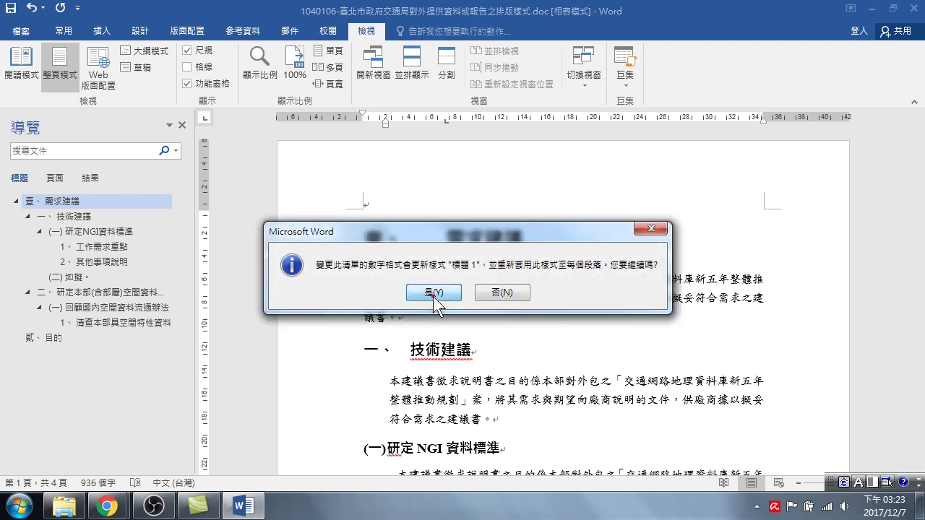
left_click(433, 297)
left_click(410, 240)
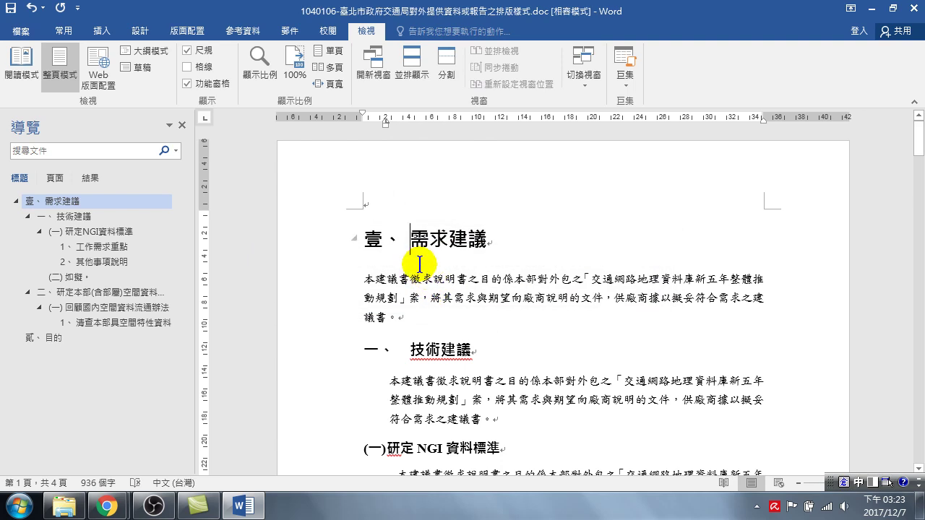